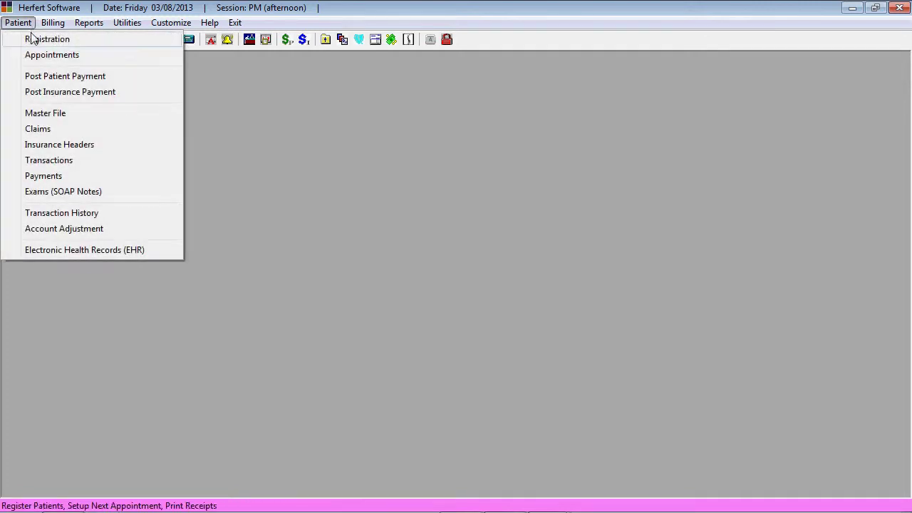
# - In the patient Master File, enter ID 0 and confirm Add New Patient to create a blank record
pyautogui.click(34, 118)
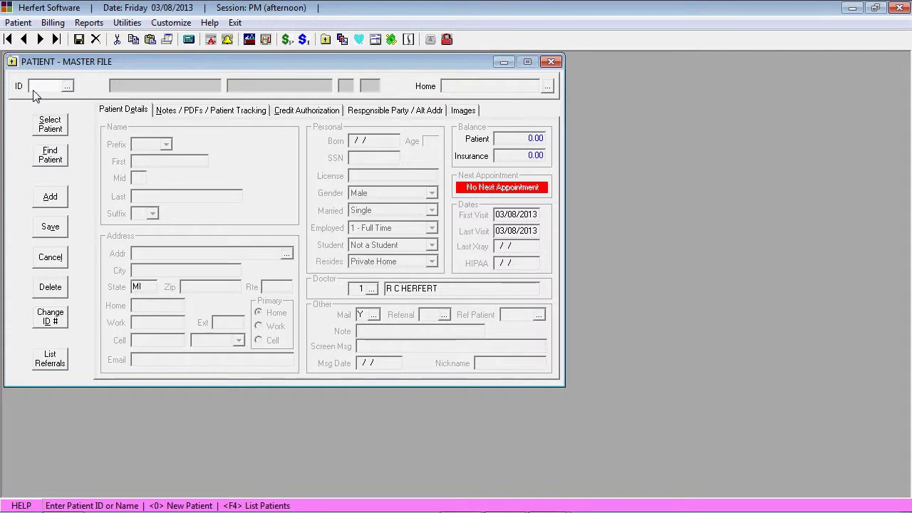
pyautogui.press('Return')
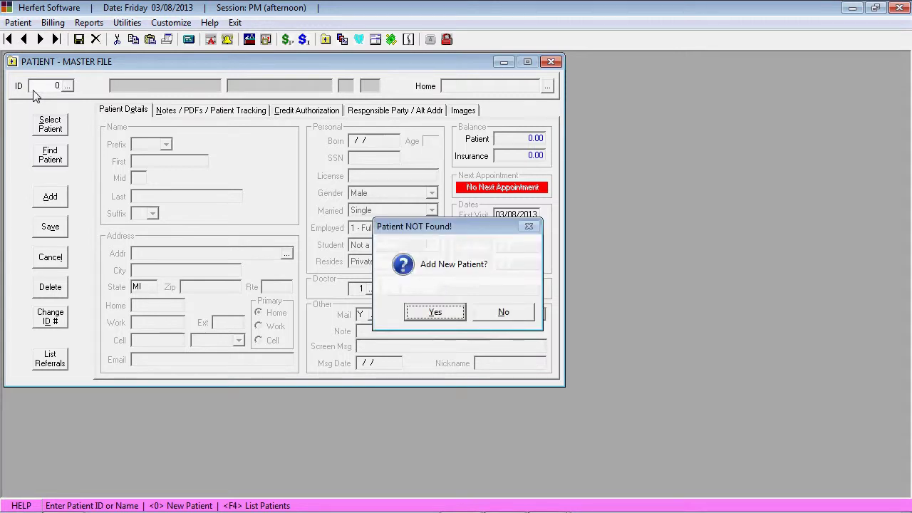
pyautogui.press('Return')
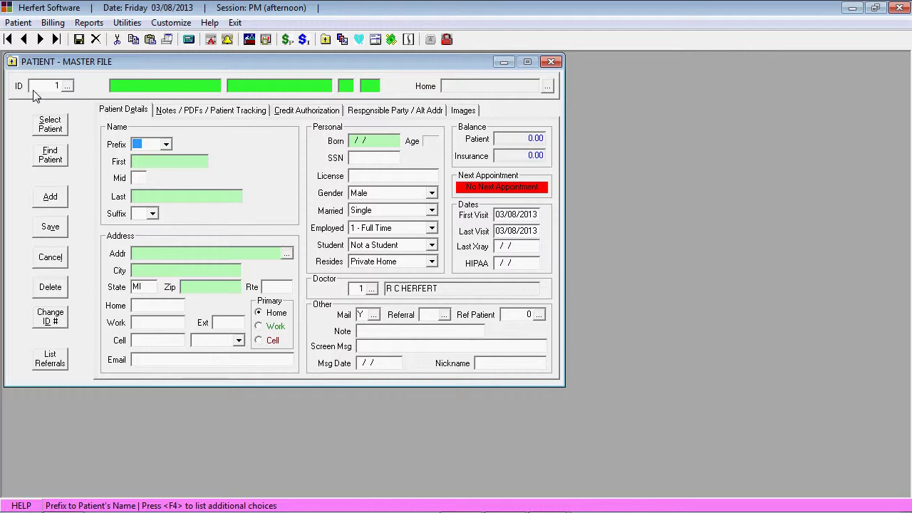
# - Change the Current Patient ID in System Configuration to 130000, save, and close the window
pyautogui.click(171, 24)
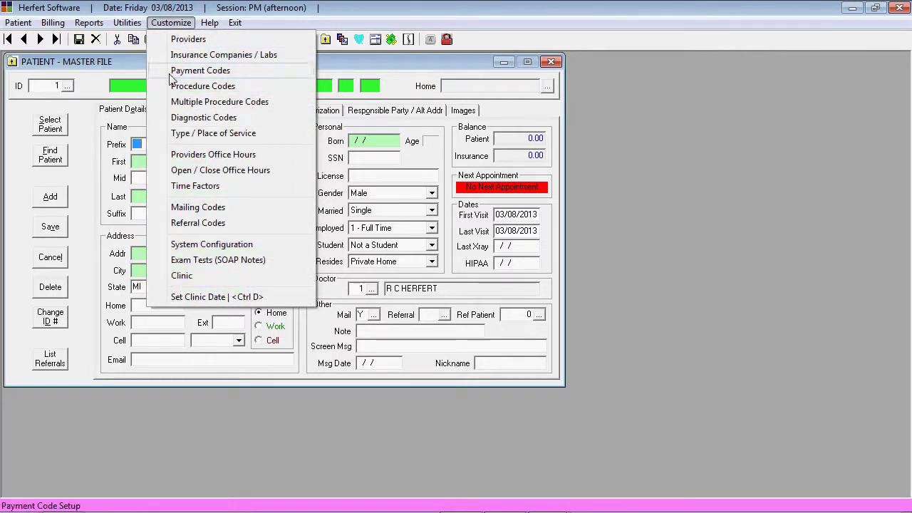
pyautogui.click(185, 246)
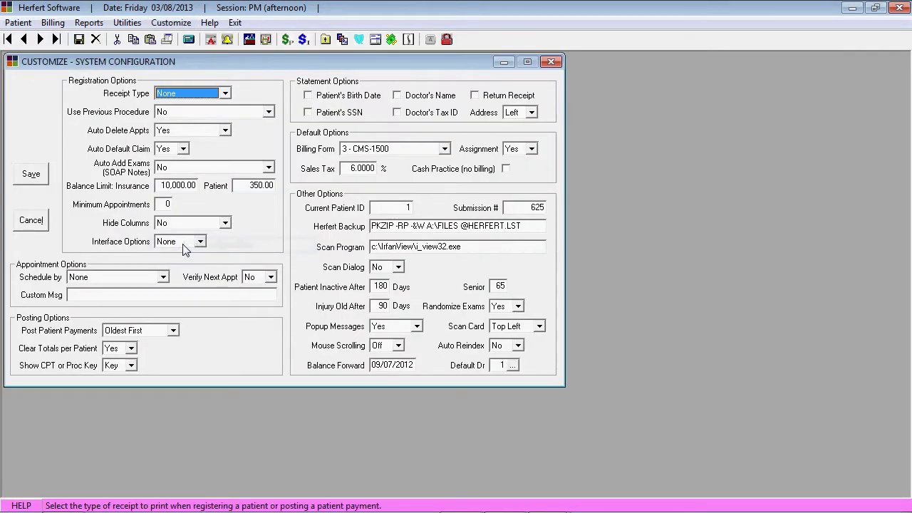
pyautogui.click(385, 212)
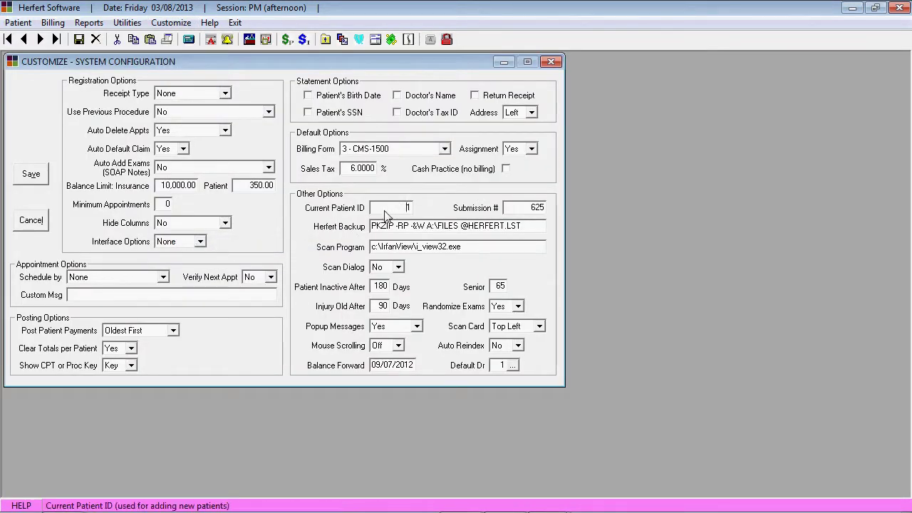
pyautogui.moveTo(386, 215); pyautogui.dragTo(426, 217)
pyautogui.write('130000')
pyautogui.click(45, 175)
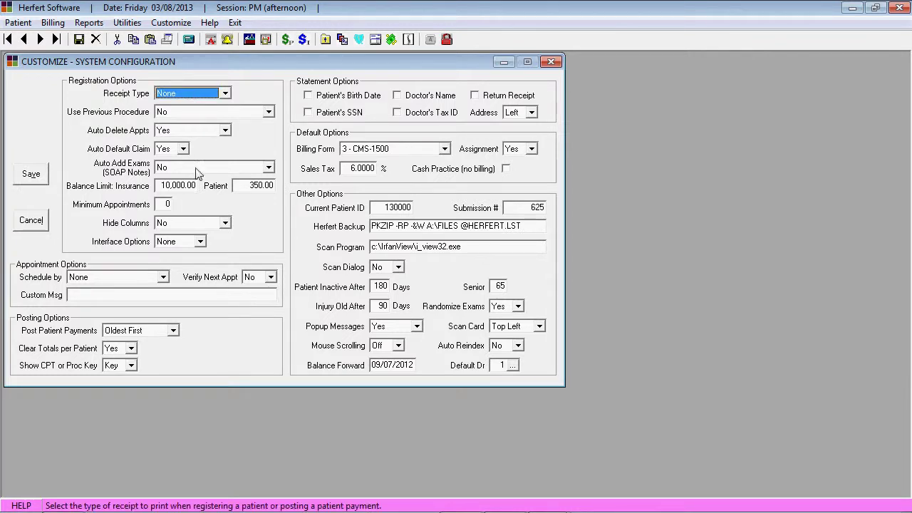
pyautogui.click(550, 63)
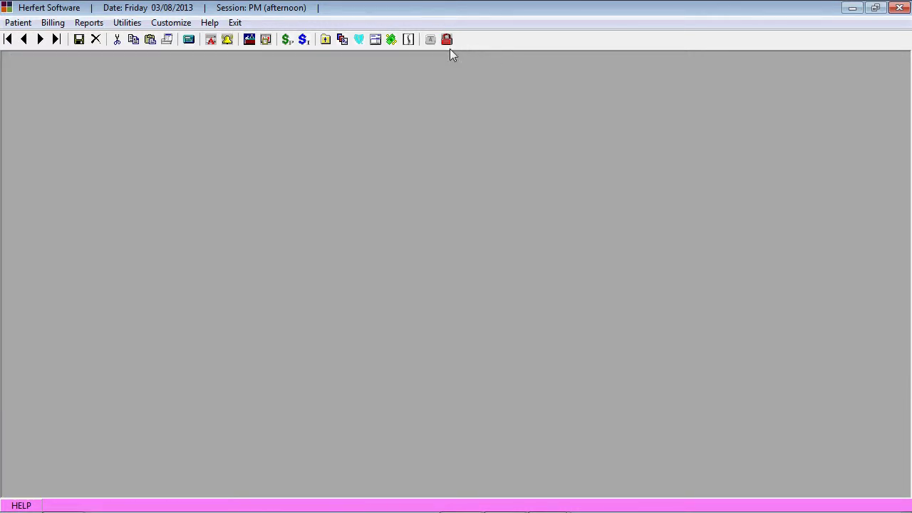
# - Reopen the patient Master File and add a new patient using ID 0
pyautogui.click(325, 40)
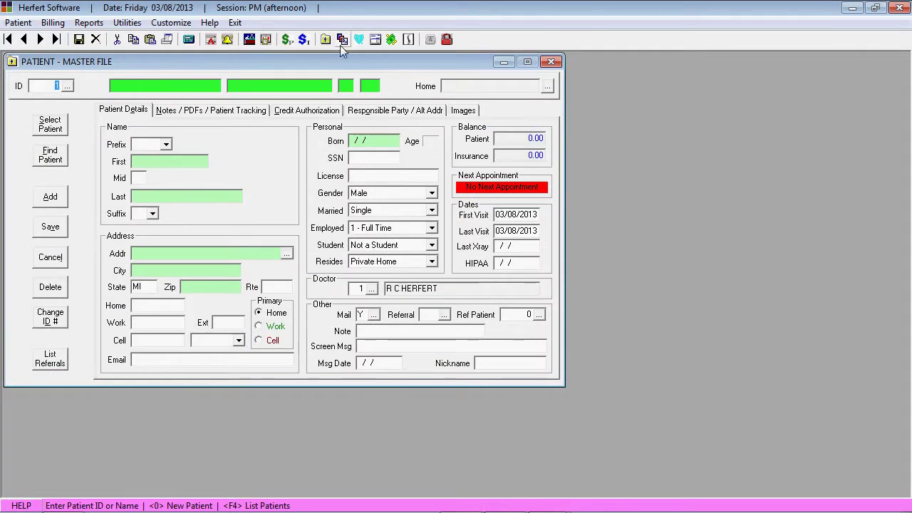
pyautogui.write('0')
pyautogui.press('Return')
pyautogui.press('Return')
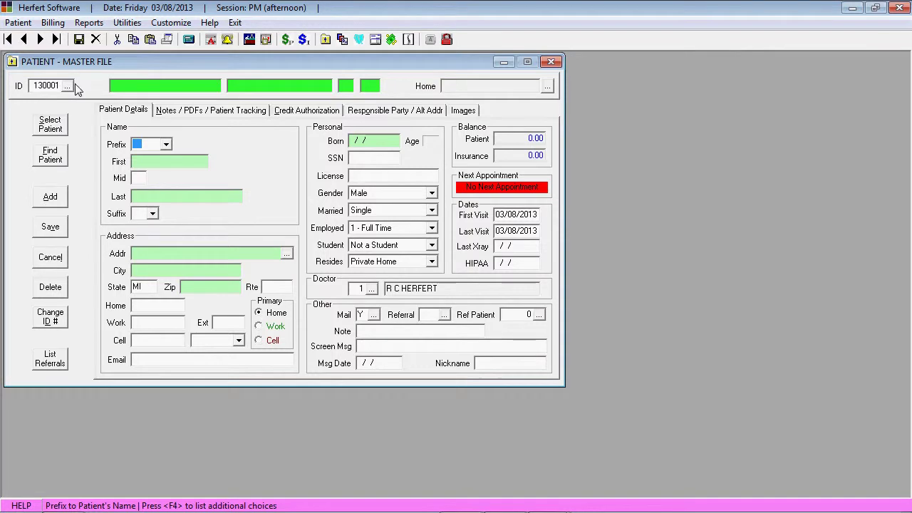
# - Choose the MRS name prefix and begin typing the patient's first name
pyautogui.click(166, 144)
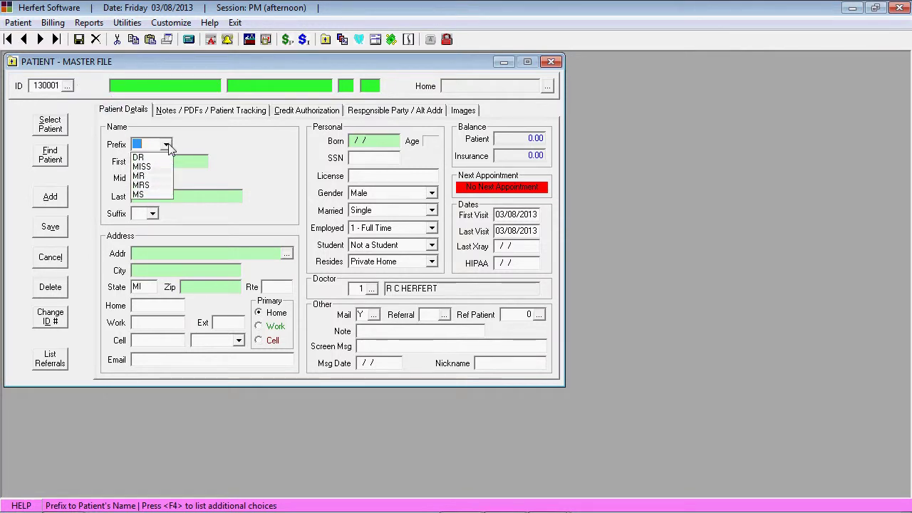
pyautogui.click(161, 185)
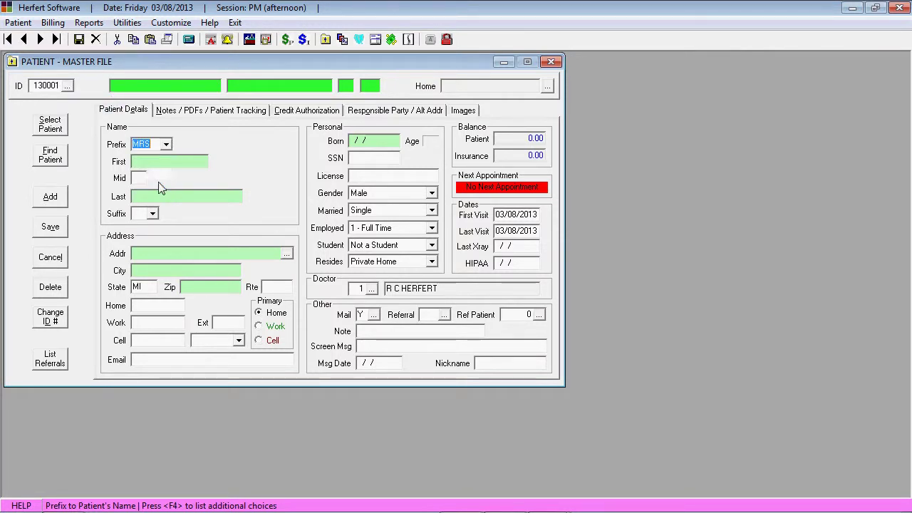
pyautogui.click(185, 163)
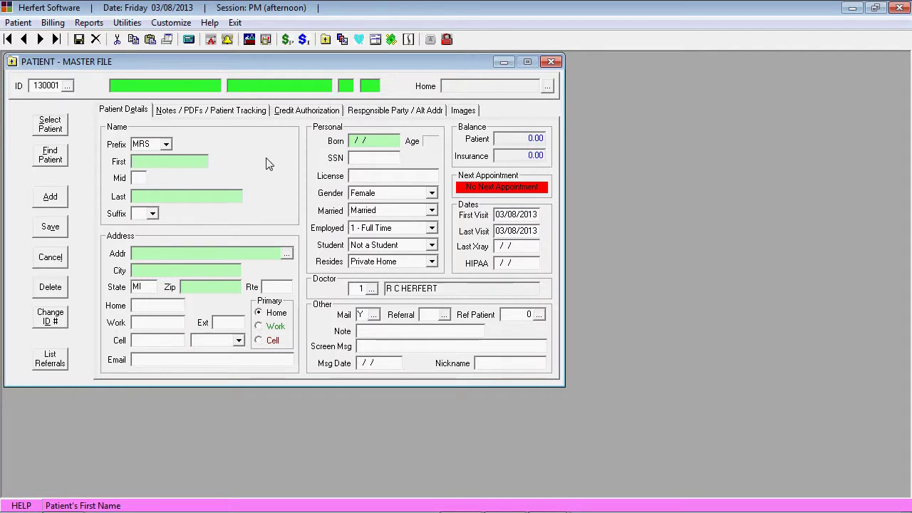
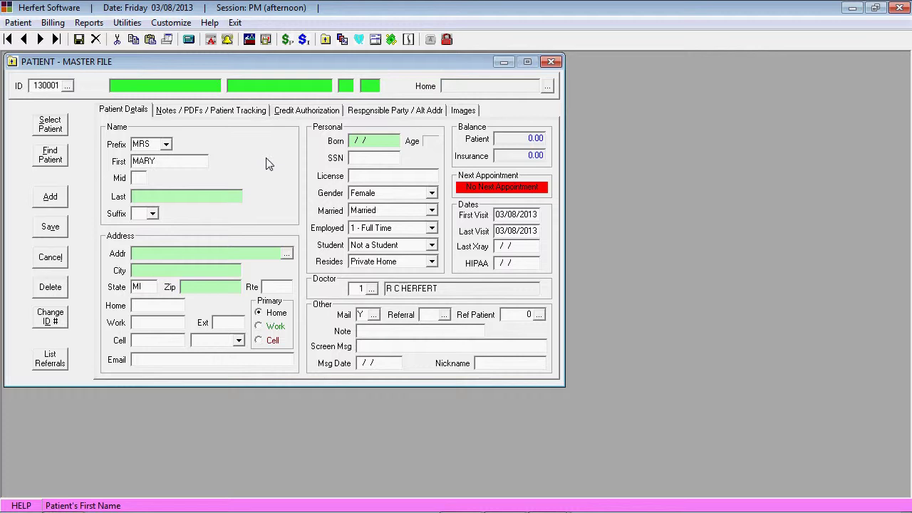
# - Enter the patient's middle initial and last name
pyautogui.press('Tab')
pyautogui.press('Tab')
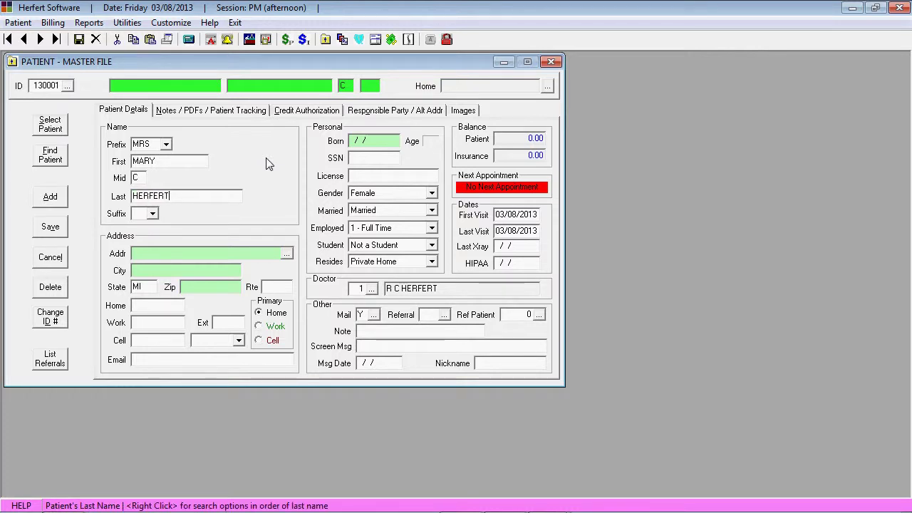
# - Enter the patient's street address and zip code so the city fills in automatically
pyautogui.press('Tab')
pyautogui.press('Tab')
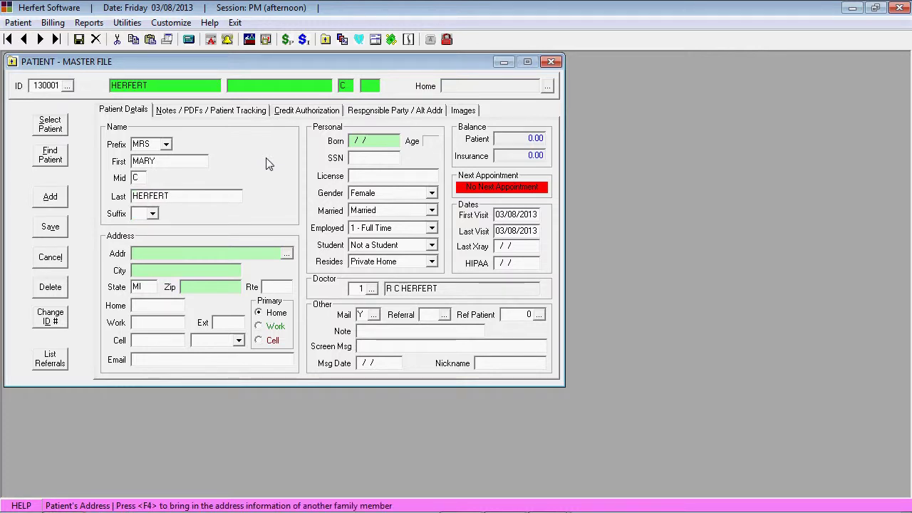
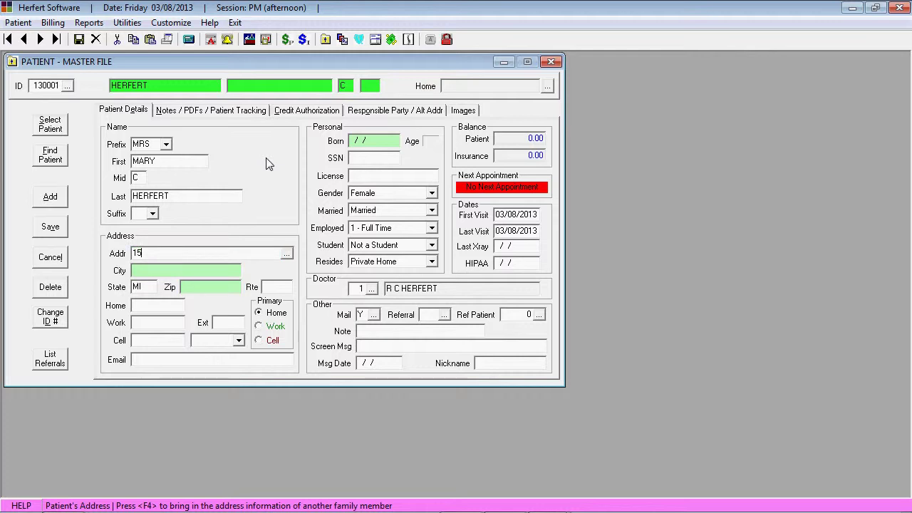
pyautogui.press('Tab')
pyautogui.press('Tab')
pyautogui.press('Tab')
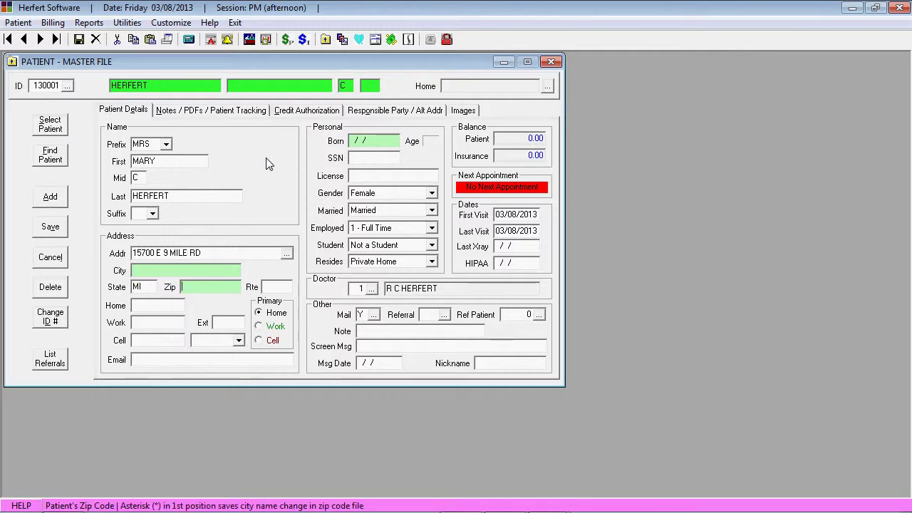
pyautogui.write('48021')
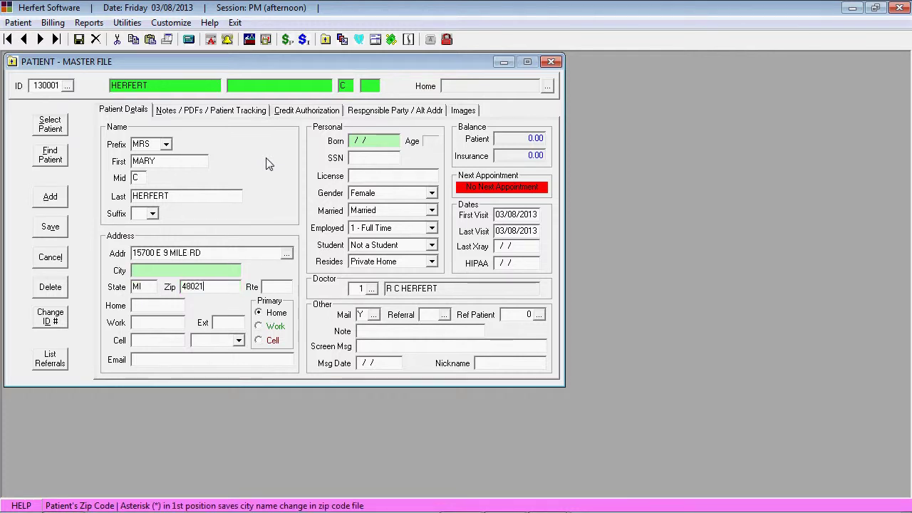
pyautogui.press('Tab')
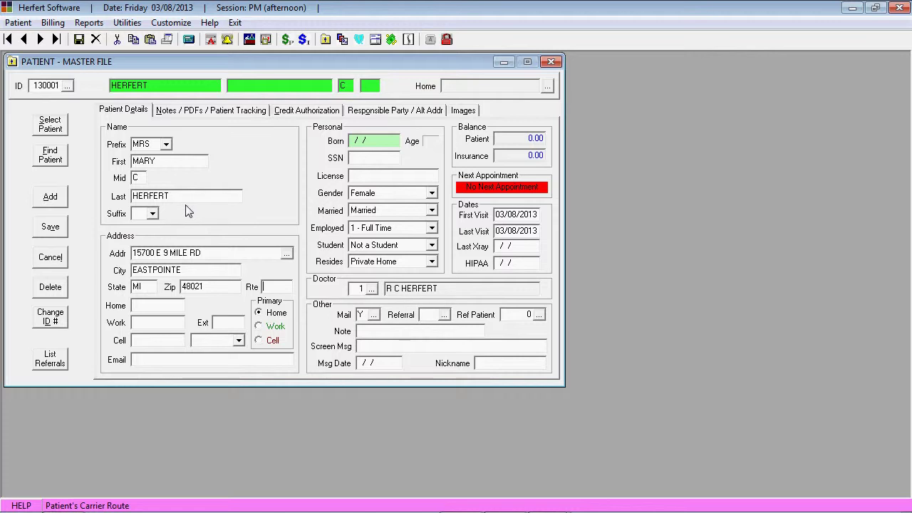
# - Close the address lookup and enter the patient's home, work and cell phone numbers
pyautogui.click(287, 254)
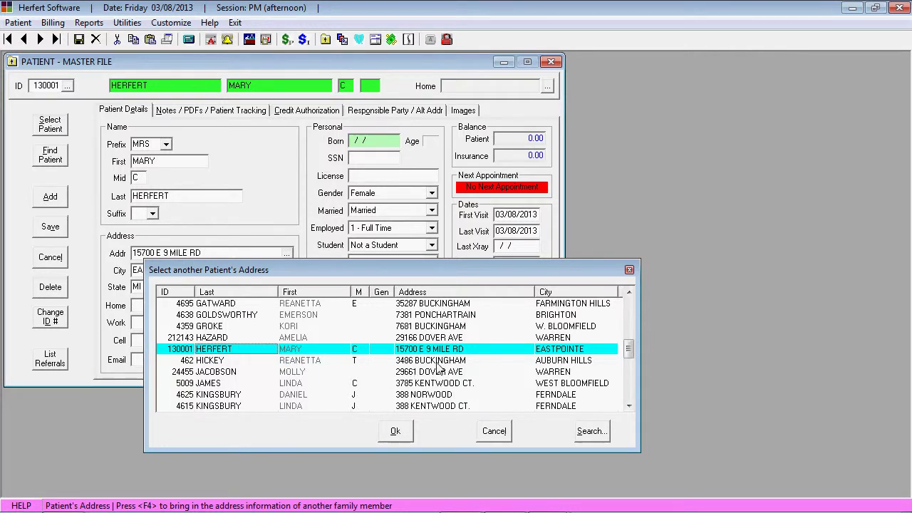
pyautogui.click(396, 432)
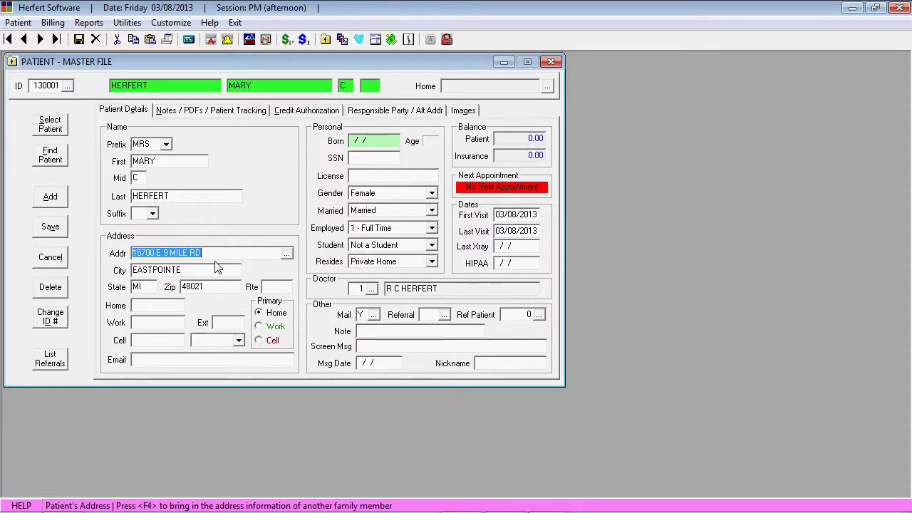
pyautogui.click(150, 309)
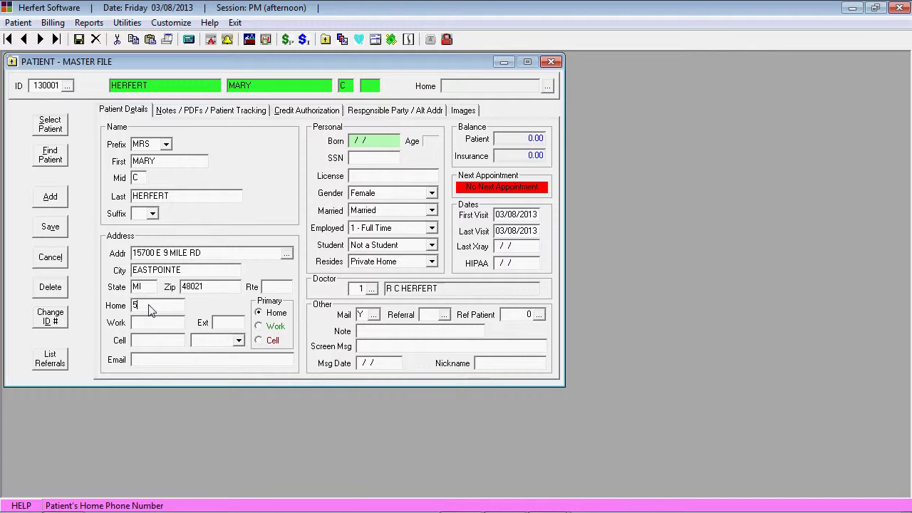
pyautogui.press('Tab')
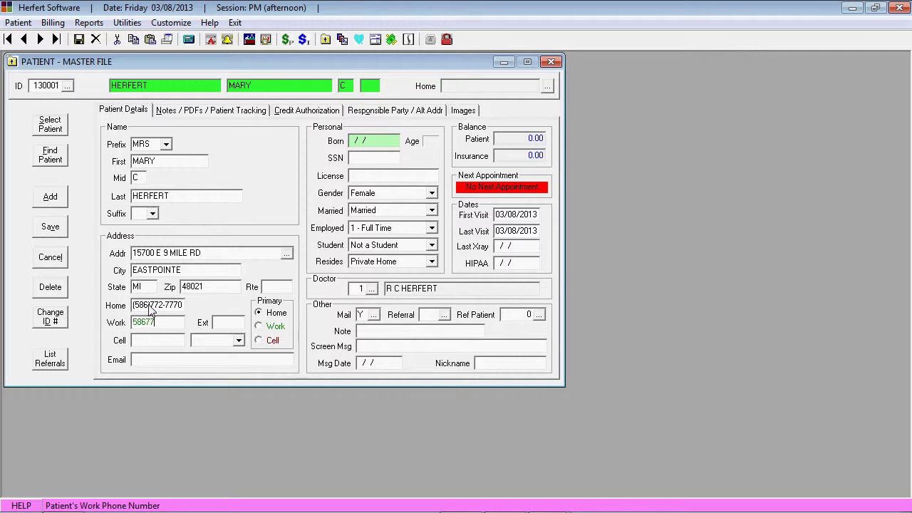
pyautogui.press('Tab')
pyautogui.press('Tab')
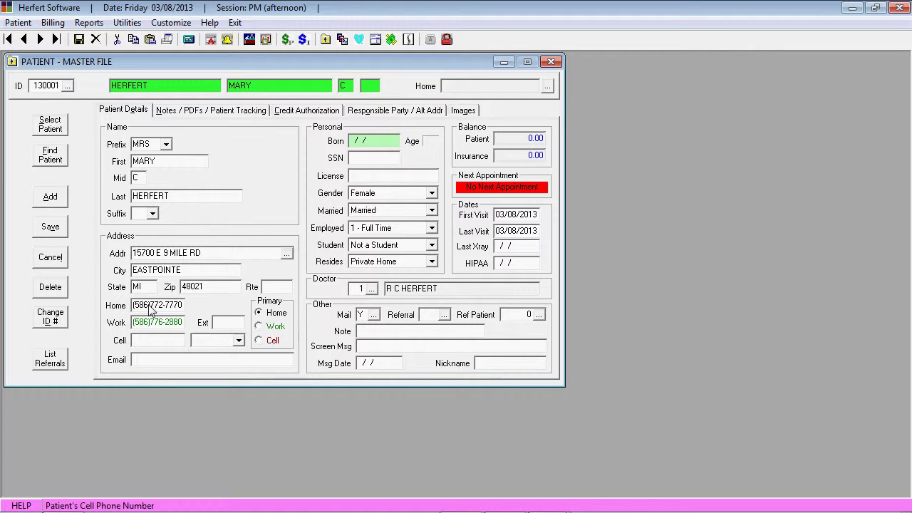
pyautogui.press('Tab')
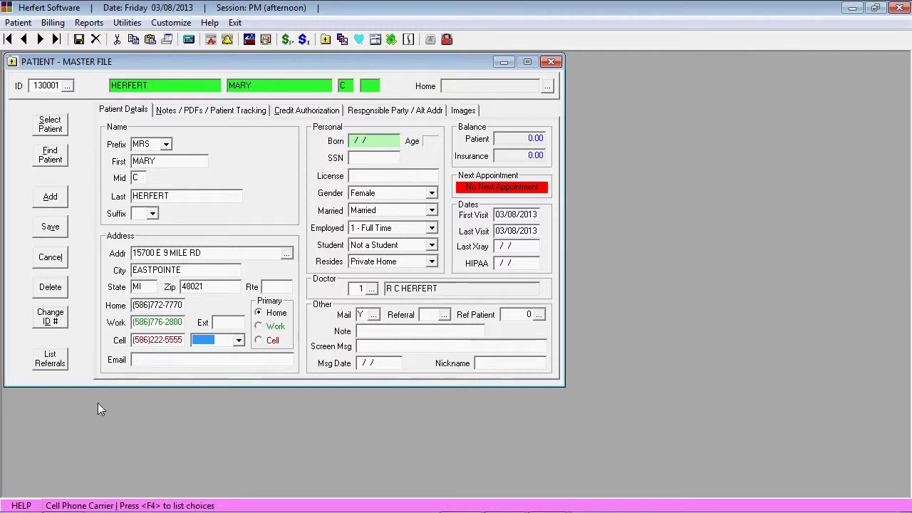
# - Set the cell carrier to Net10 and type the patient's e-mail address
pyautogui.click(243, 340)
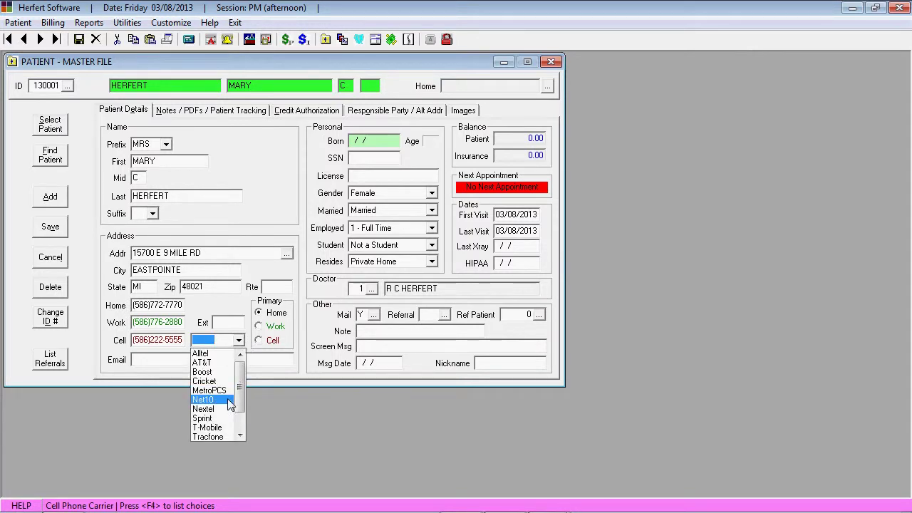
pyautogui.click(228, 401)
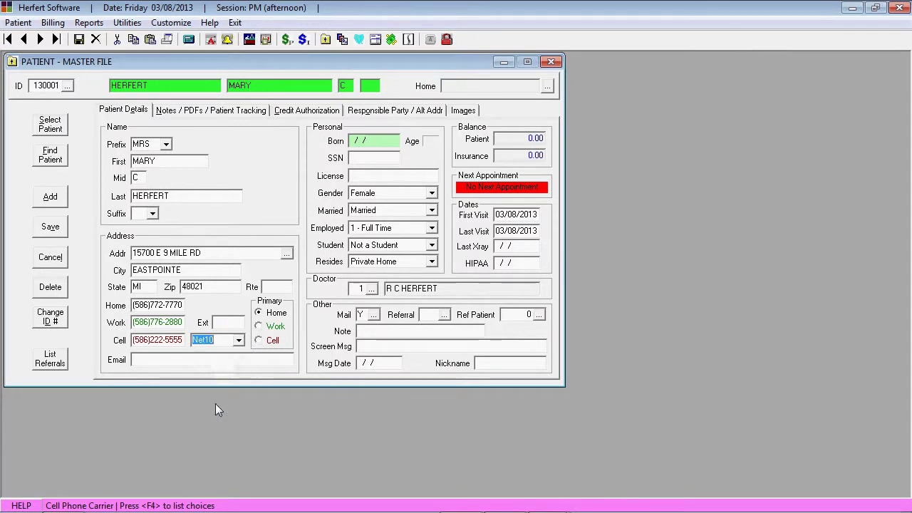
pyautogui.click(161, 362)
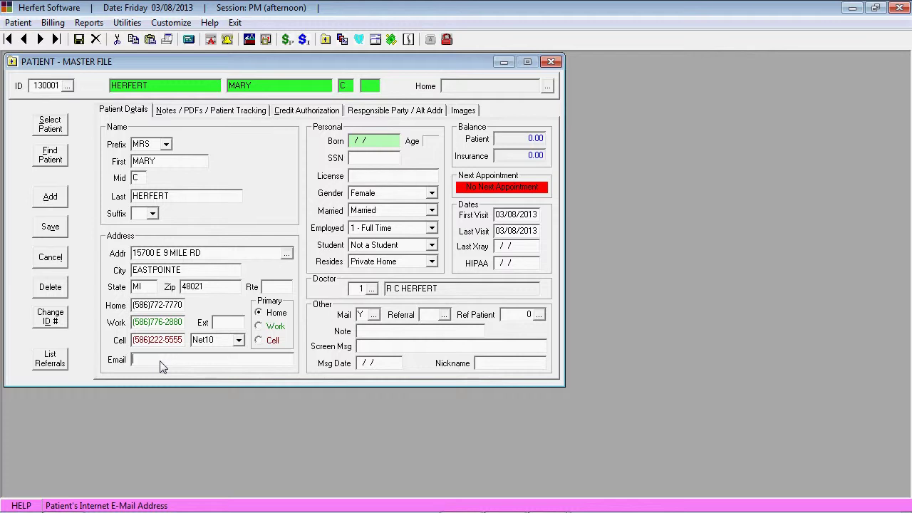
# - Enter birth date 12/12/1955 after the e-mail so the age of 57 is calculated
pyautogui.press('Tab')
pyautogui.write('1')
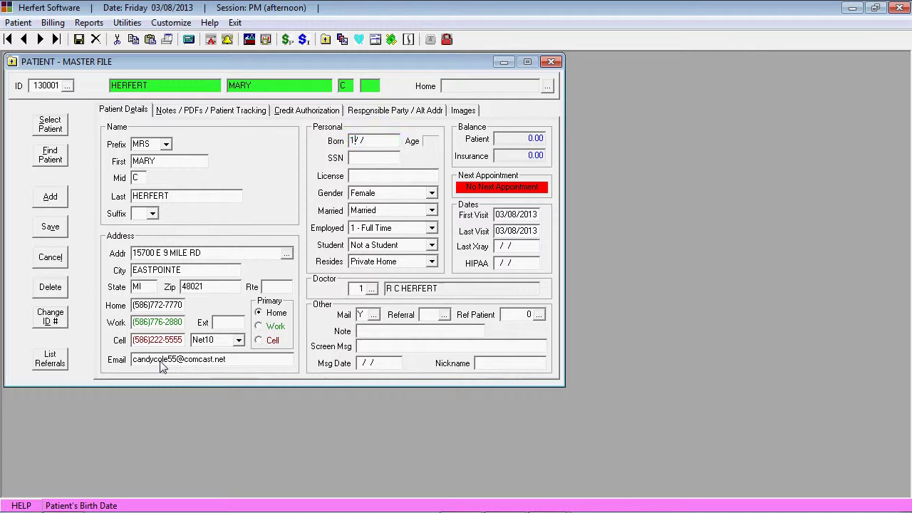
pyautogui.write('2/')
pyautogui.write('12/')
pyautogui.write('1955')
pyautogui.press('Tab')
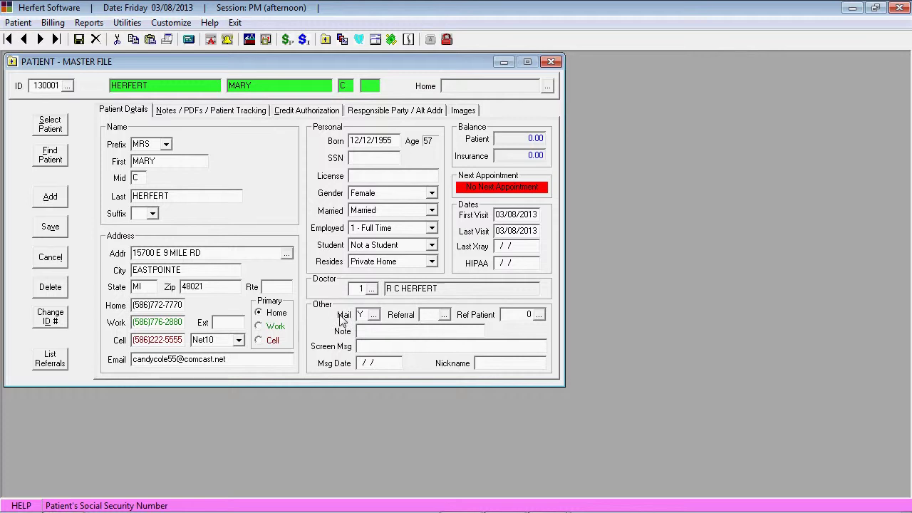
# - Set the mailing code to YES and pick PATIENT from the referral code list
pyautogui.click(372, 315)
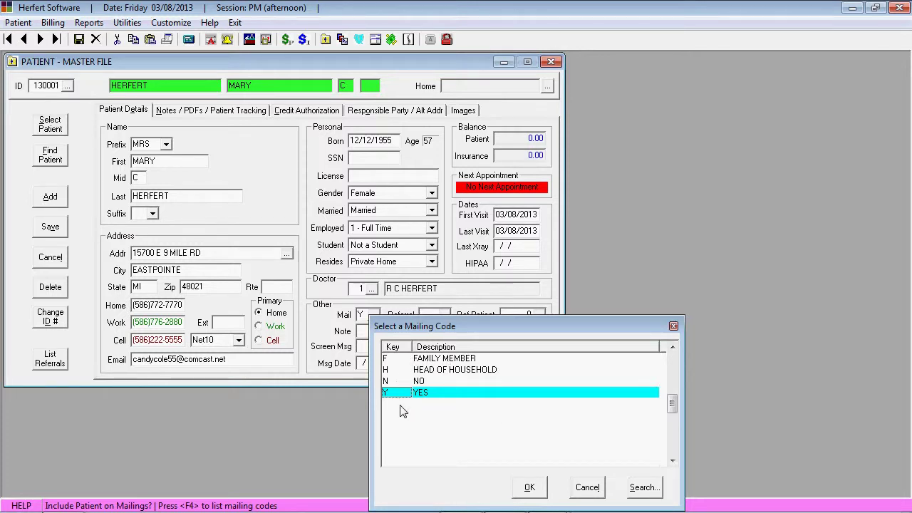
pyautogui.click(530, 488)
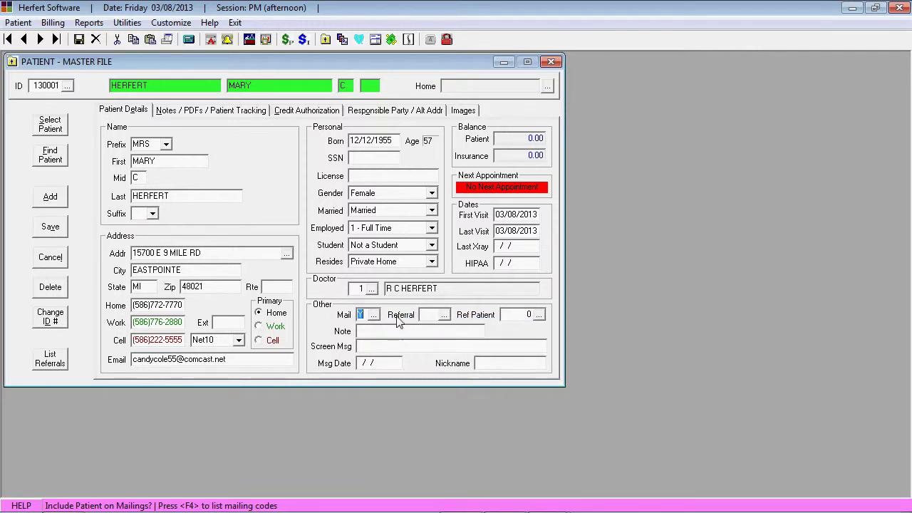
pyautogui.click(444, 315)
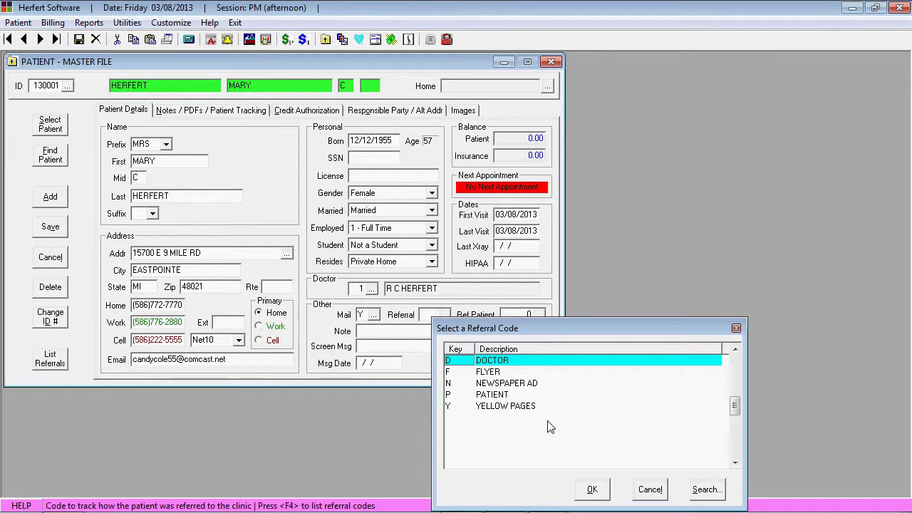
pyautogui.click(495, 395)
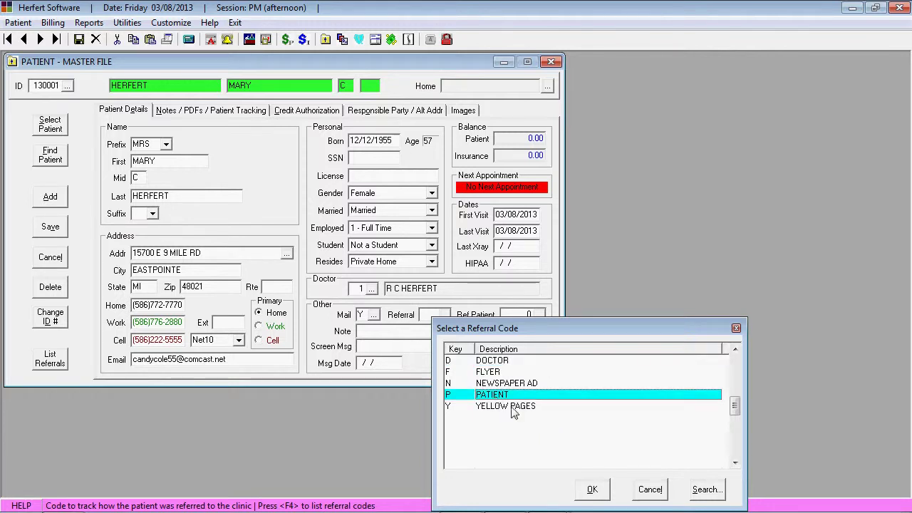
# - Confirm referral code P (Patient) and link the referring patient chosen from the patient list
pyautogui.click(604, 492)
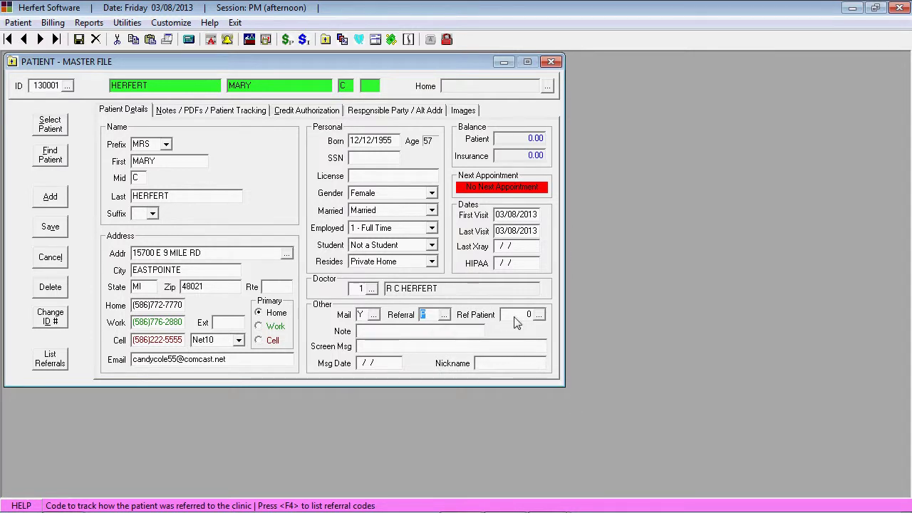
pyautogui.click(541, 318)
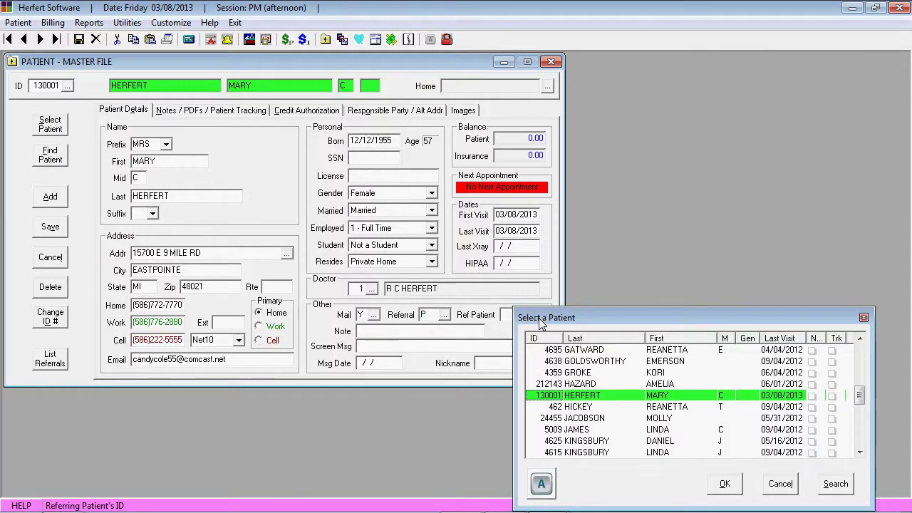
pyautogui.click(581, 383)
pyautogui.click(721, 483)
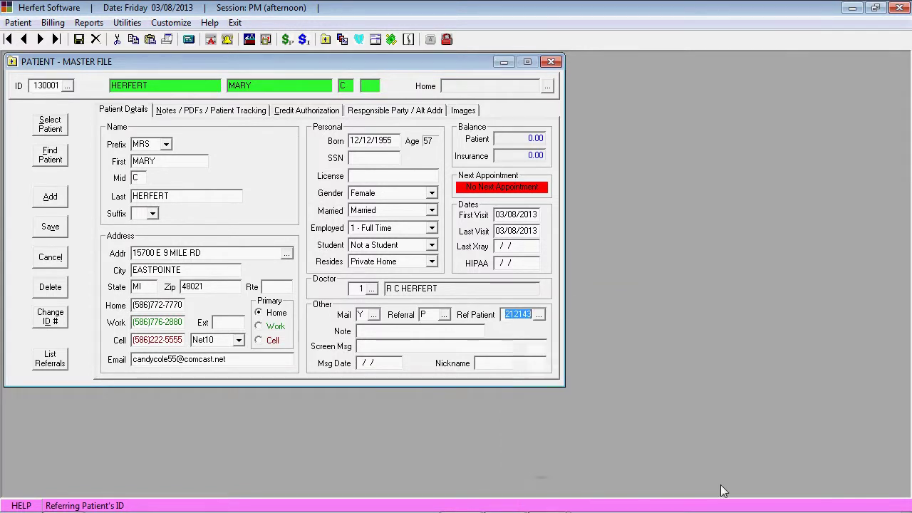
pyautogui.click(392, 334)
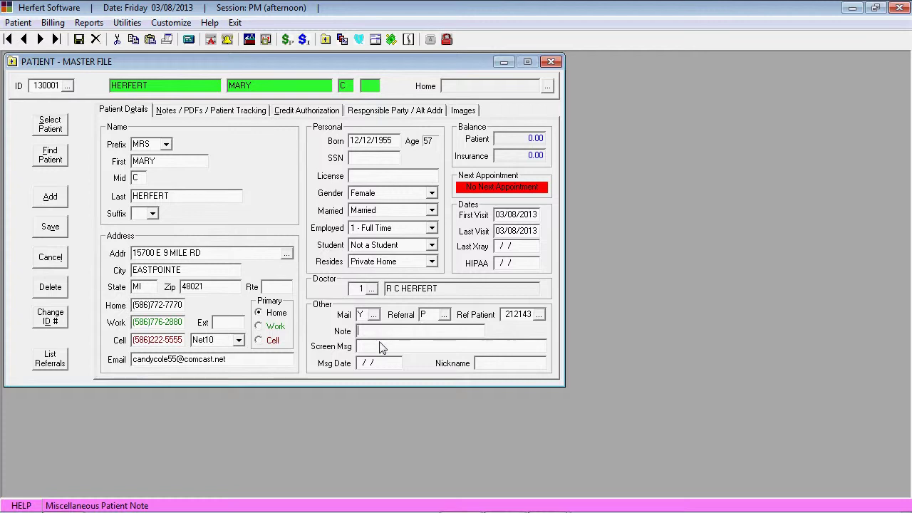
pyautogui.click(381, 350)
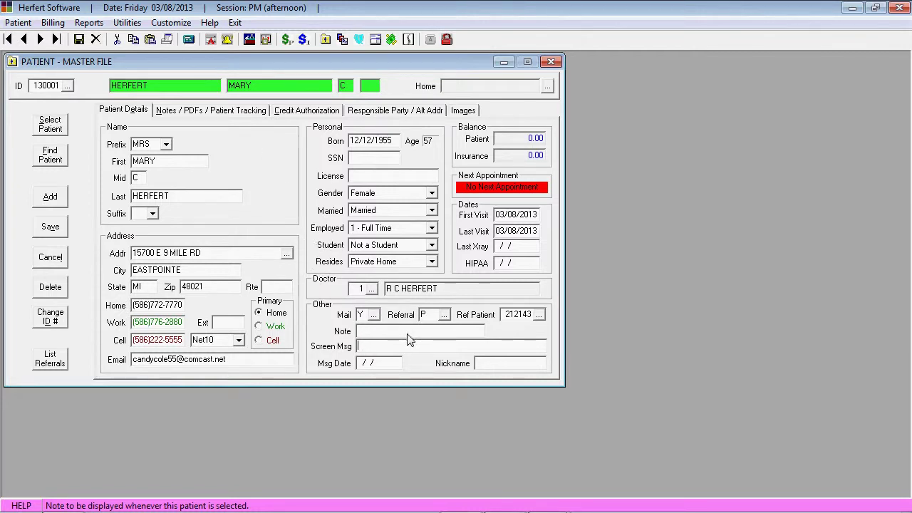
# - Enter the screen message 'needs a copy of their xrays', leave Msg Date blank, and add the nickname
pyautogui.write('eeds a copy of')
pyautogui.write('their xrays')
pyautogui.press('Tab')
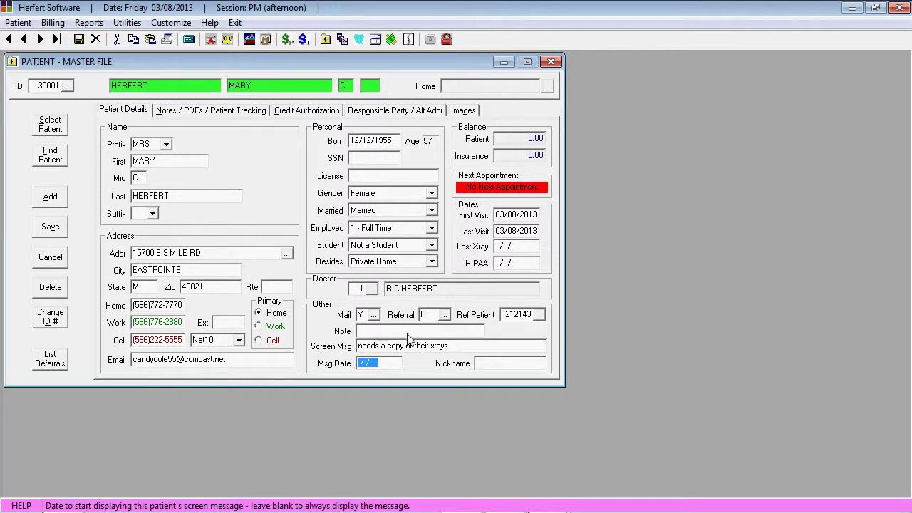
pyautogui.press('Tab')
pyautogui.write('CANDY')
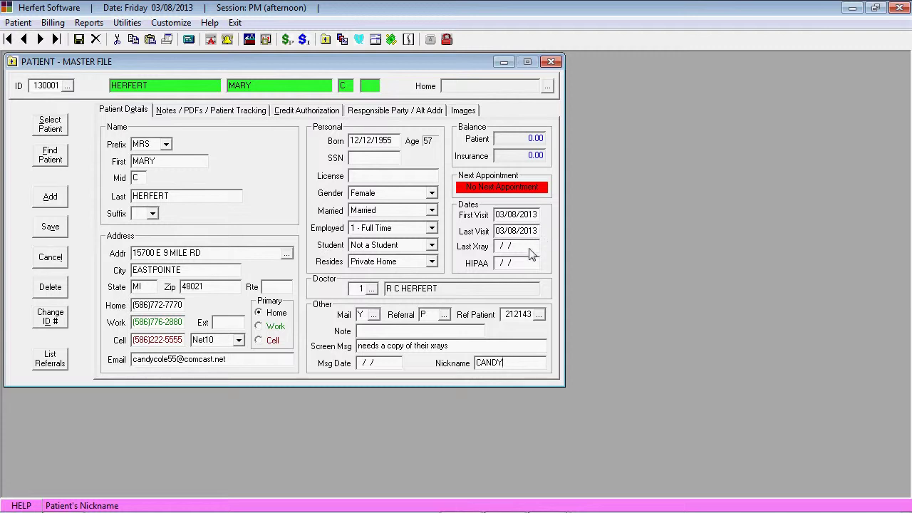
# - Save the patient record so its screen message shows in the Master File title bar
pyautogui.click(50, 227)
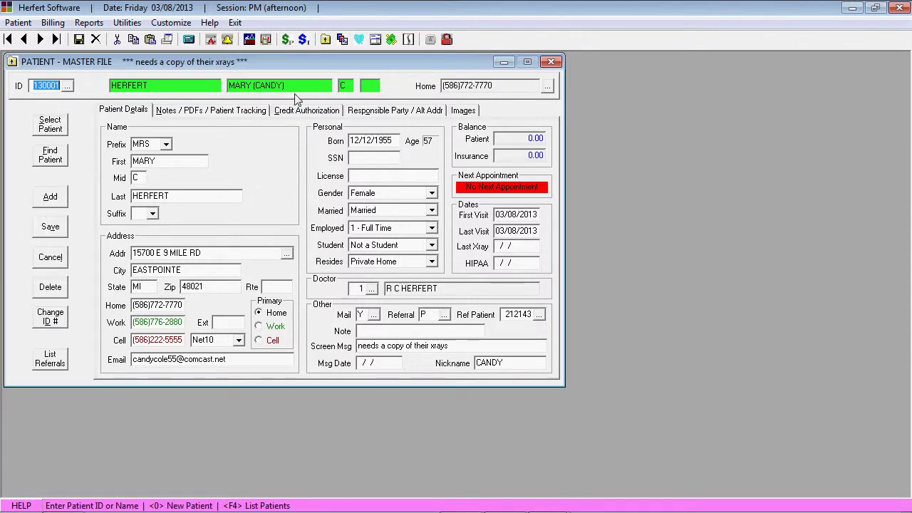